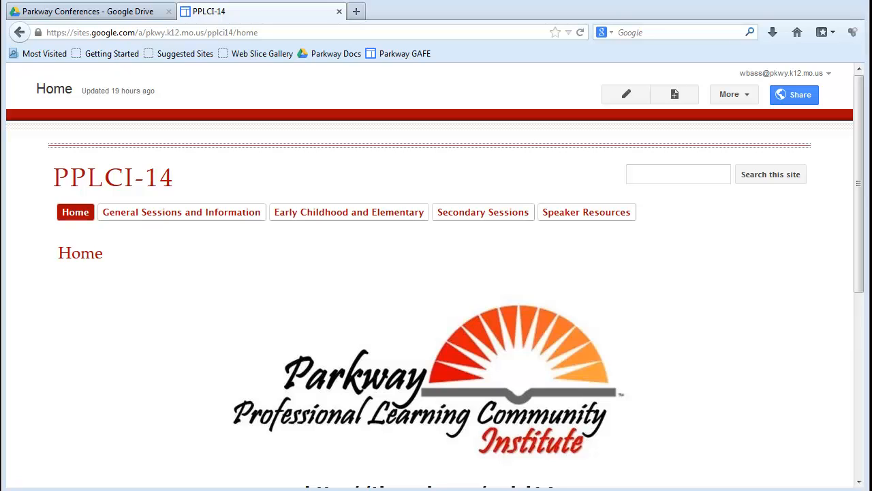
Open the Sample Page session from the Day 1 list on the Early Childhood and Elementary page.
click(326, 214)
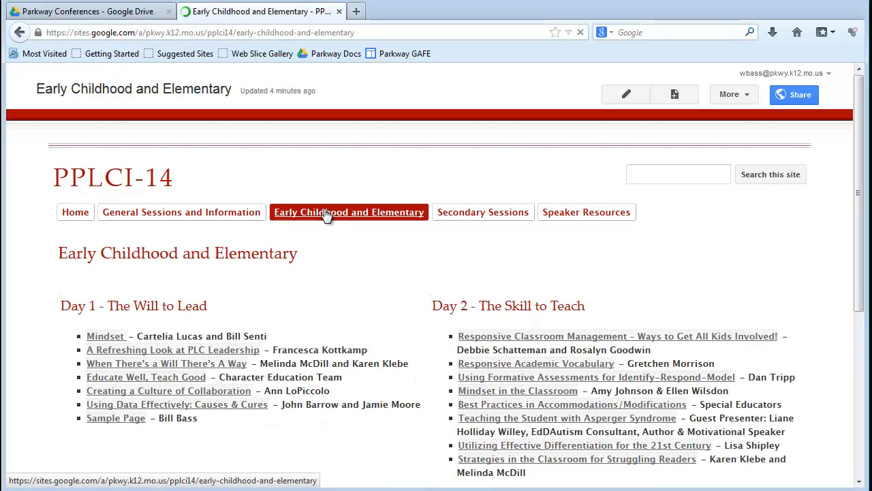
scroll(131, 149, down, 5)
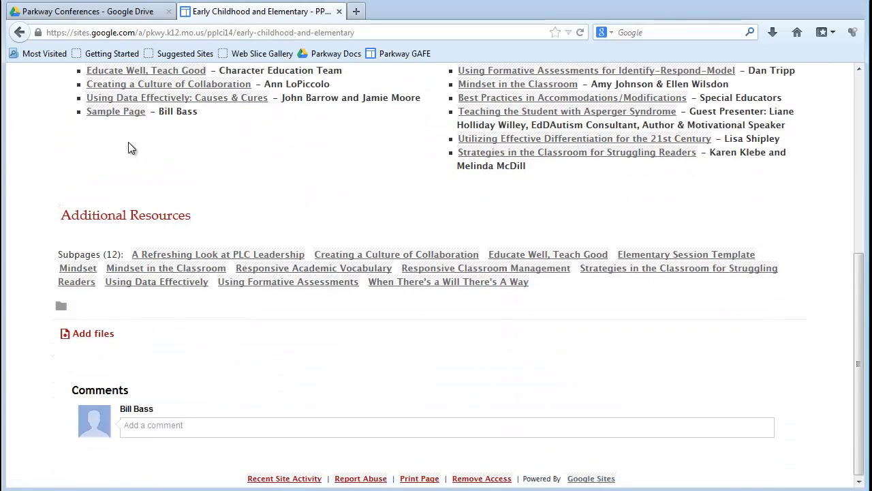
scroll(131, 149, up, 3)
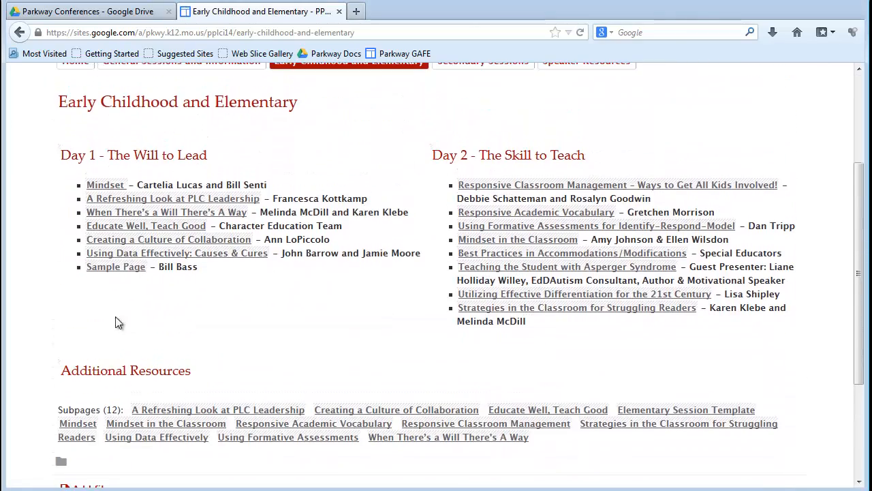
click(112, 268)
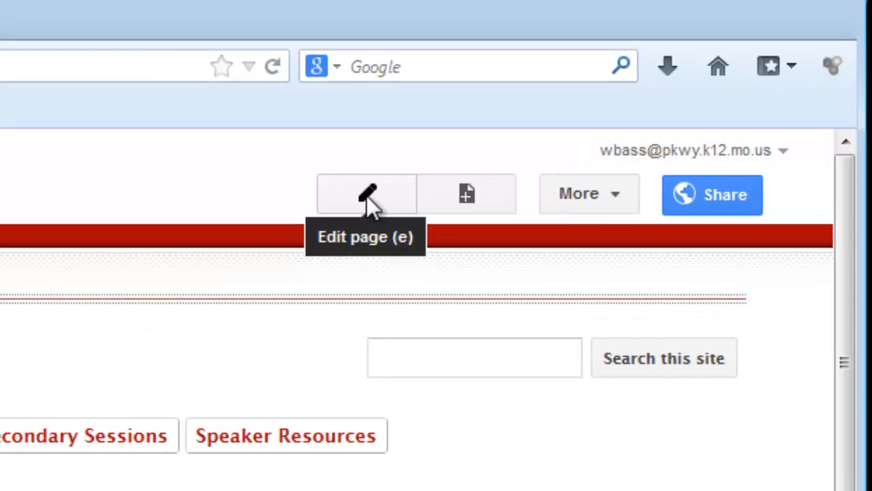
Put the Sample Page into edit mode and select its page title.
click(328, 211)
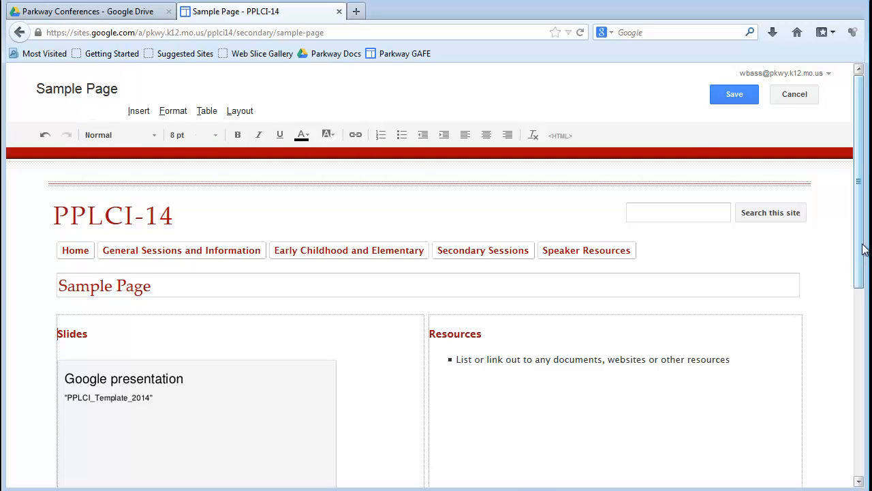
drag(860, 254, 870, 322)
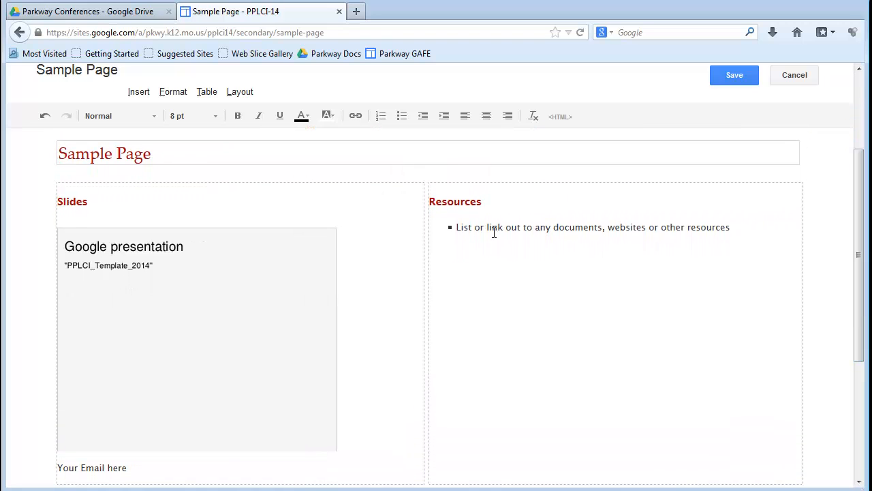
drag(162, 155, 60, 155)
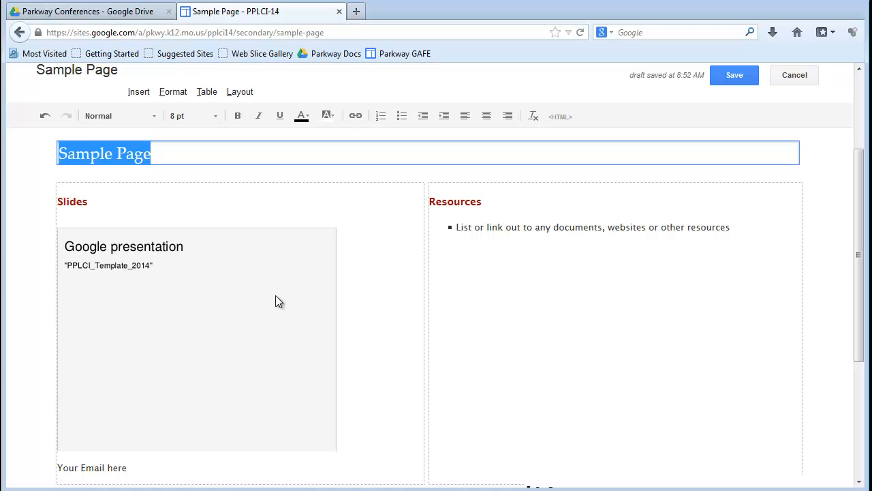
Replace the presentation embedded under Slides with Google Apps Board Pres and save its properties.
click(202, 339)
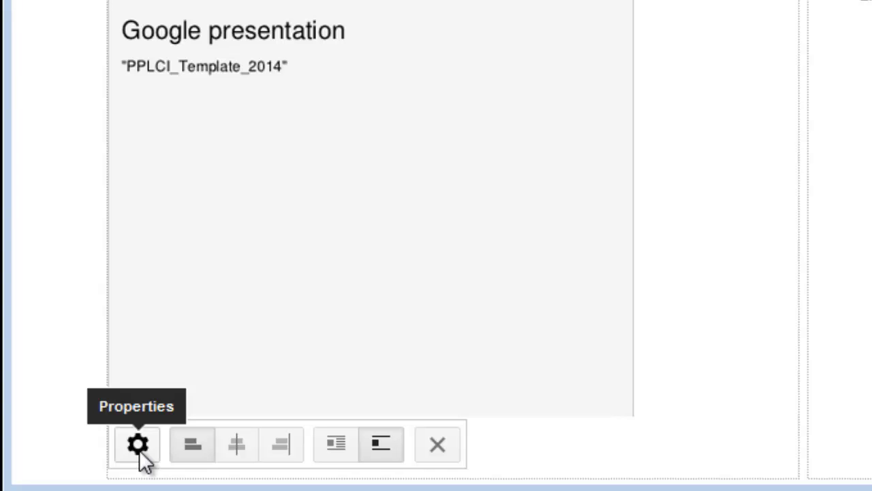
click(138, 445)
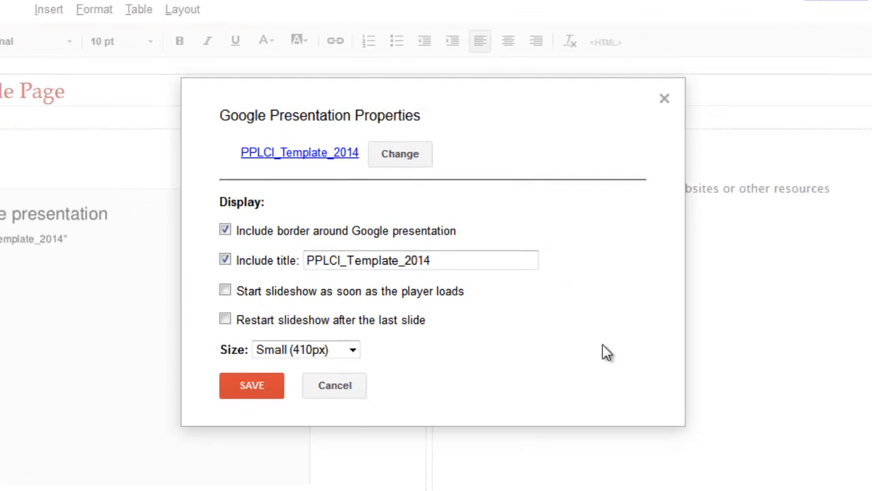
click(398, 157)
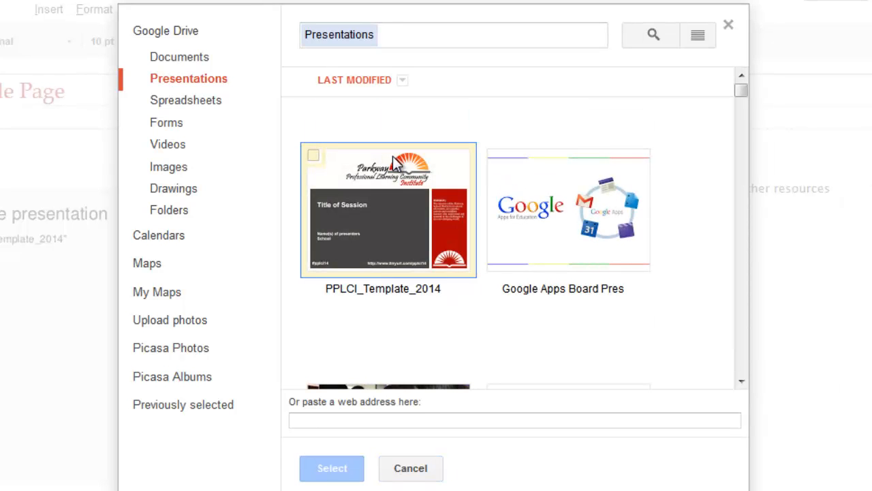
scroll(628, 310, down, 1)
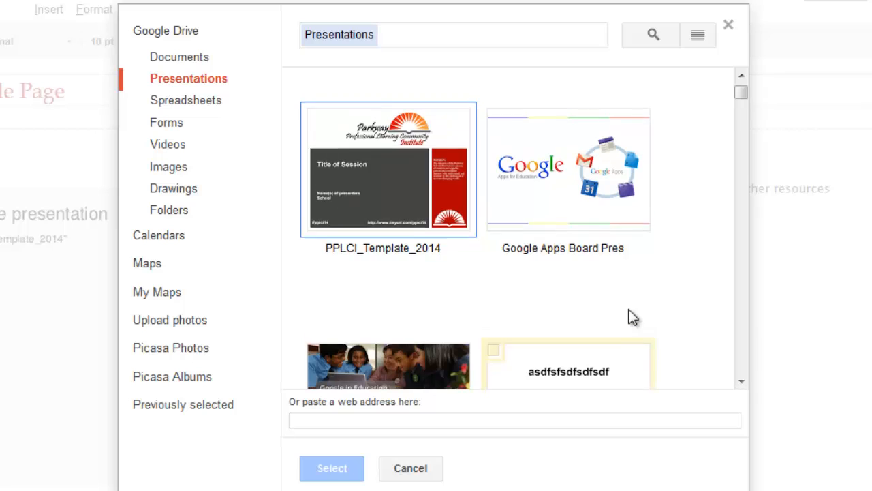
scroll(632, 317, down, 2)
scroll(664, 318, up, 3)
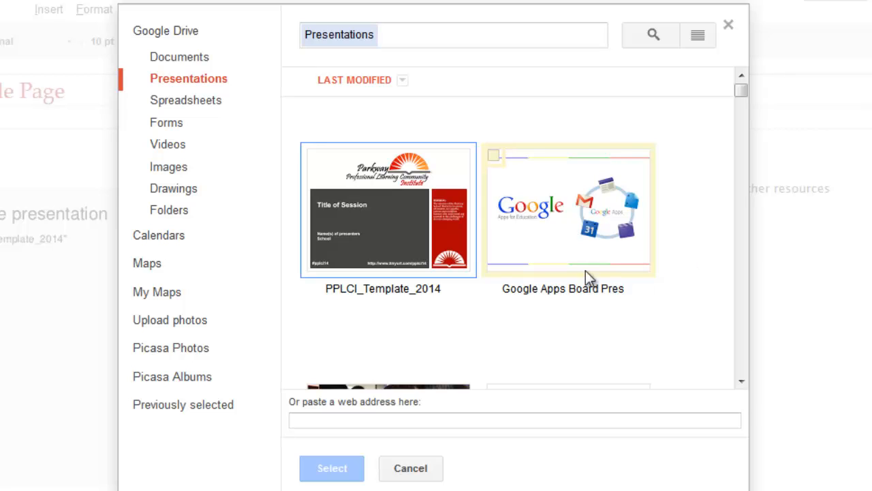
click(589, 210)
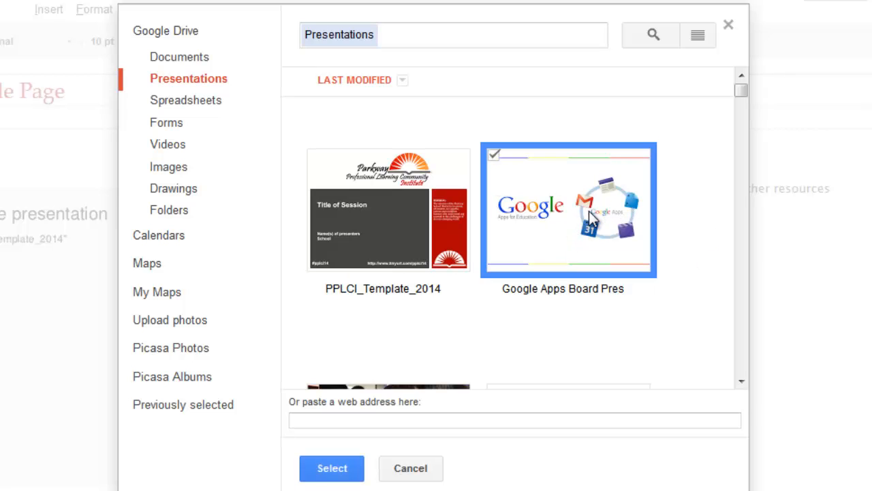
click(341, 470)
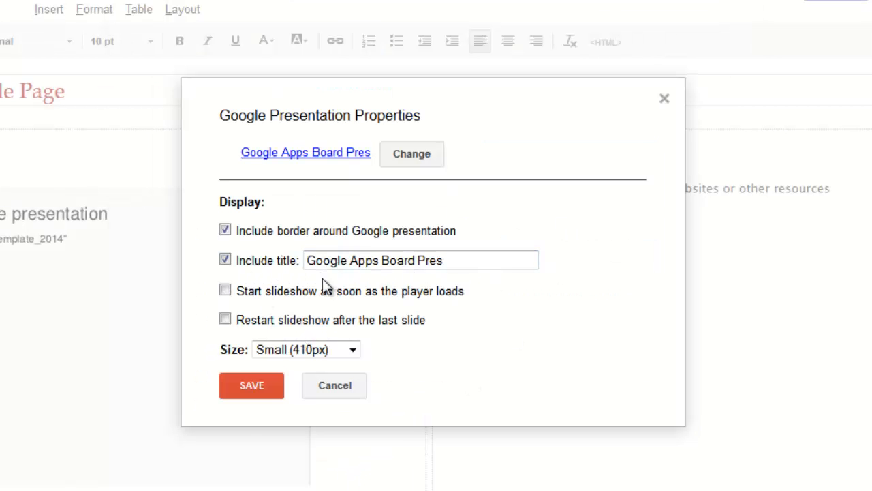
click(250, 389)
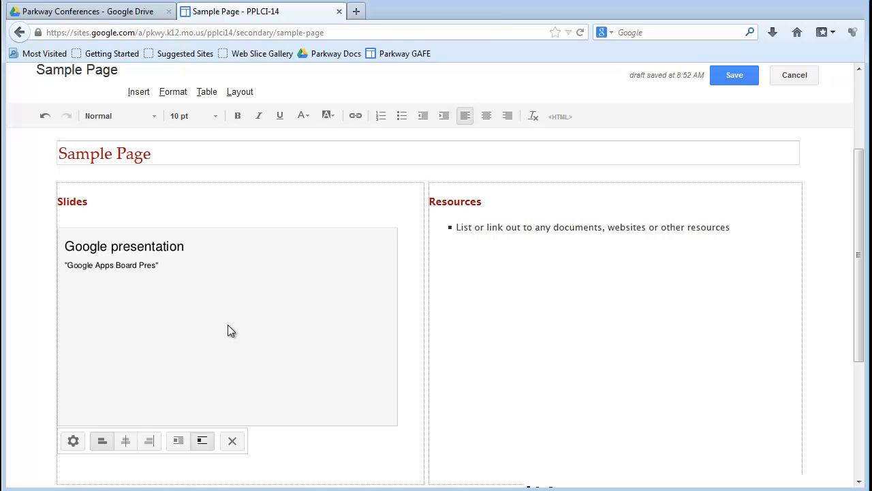
Replace the "Your Email here" placeholder below the slides with the presenter's full name.
click(331, 455)
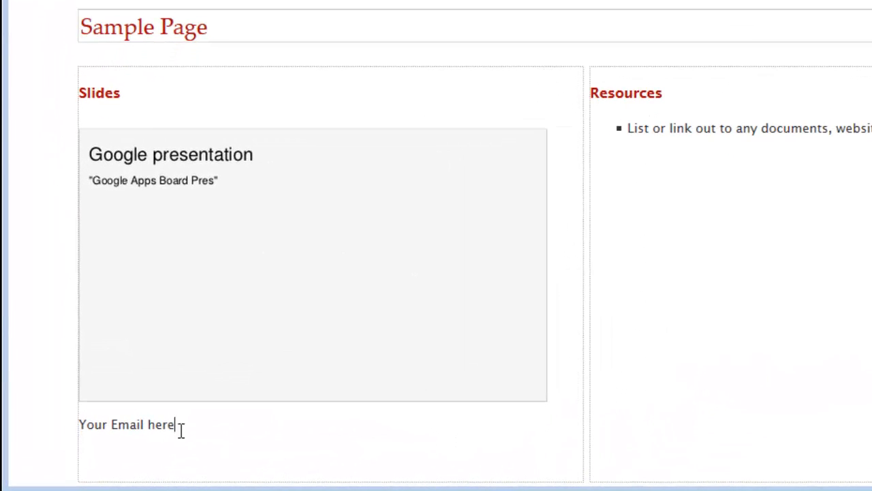
drag(181, 428, 84, 424)
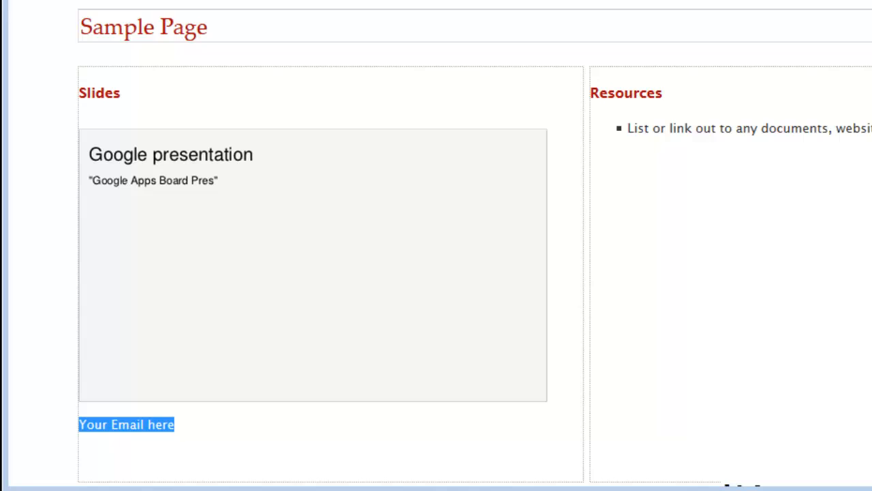
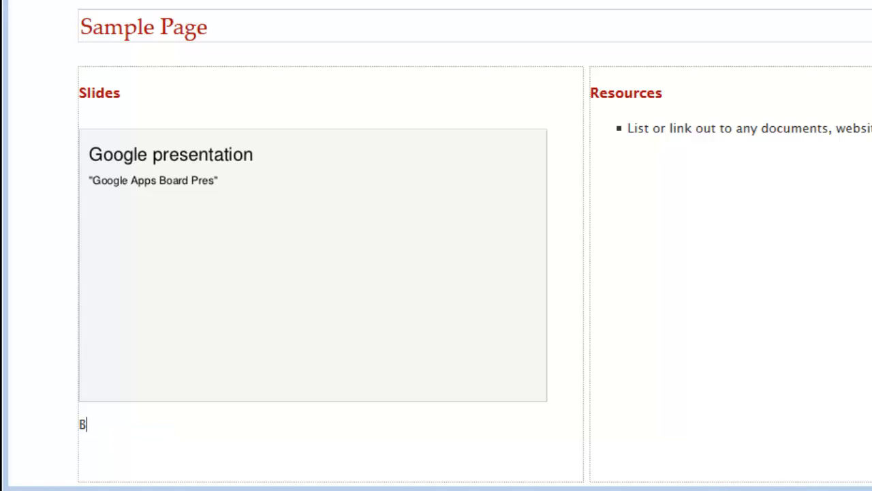
text(w)
key(BackSpace)
text(s)
Link the presenter's name below the slides to the presenter's e-mail address as a web address.
key(ctrl+shift+Left)
key(ctrl+shift+Left)
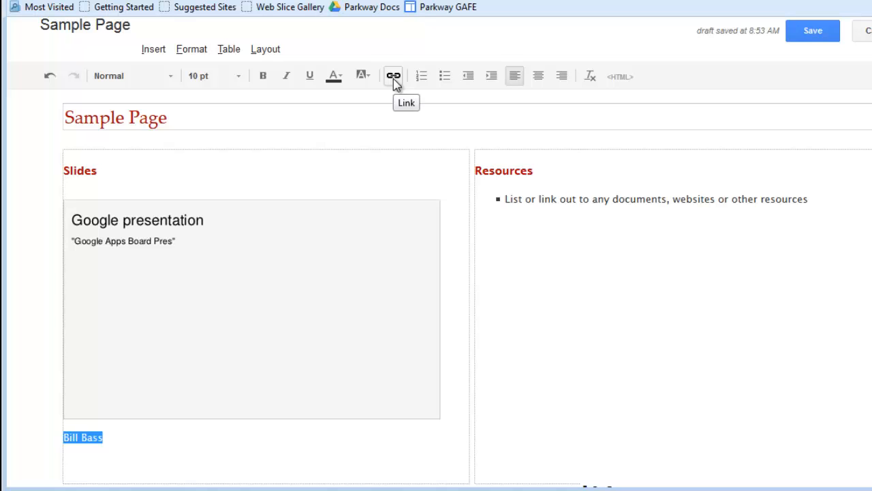
click(393, 77)
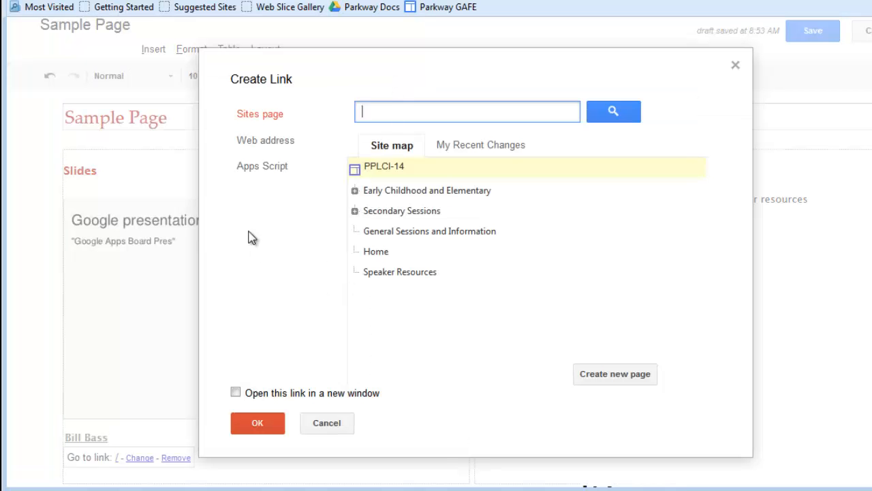
click(275, 144)
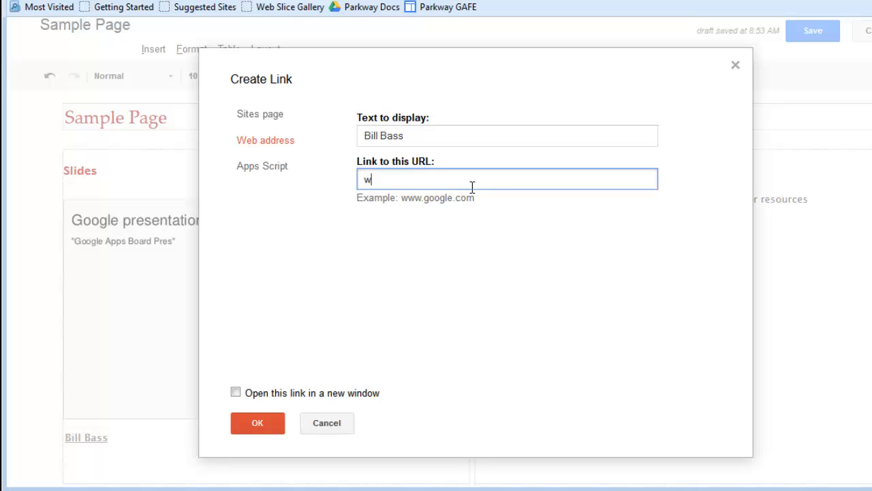
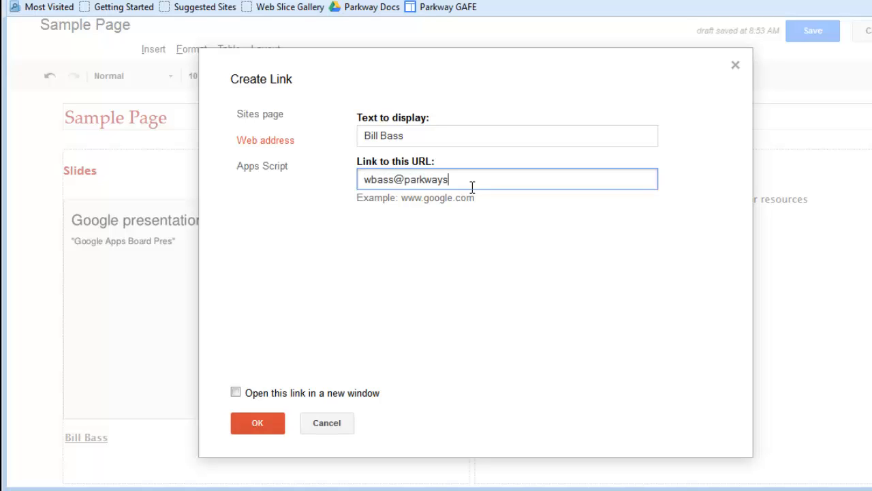
click(257, 424)
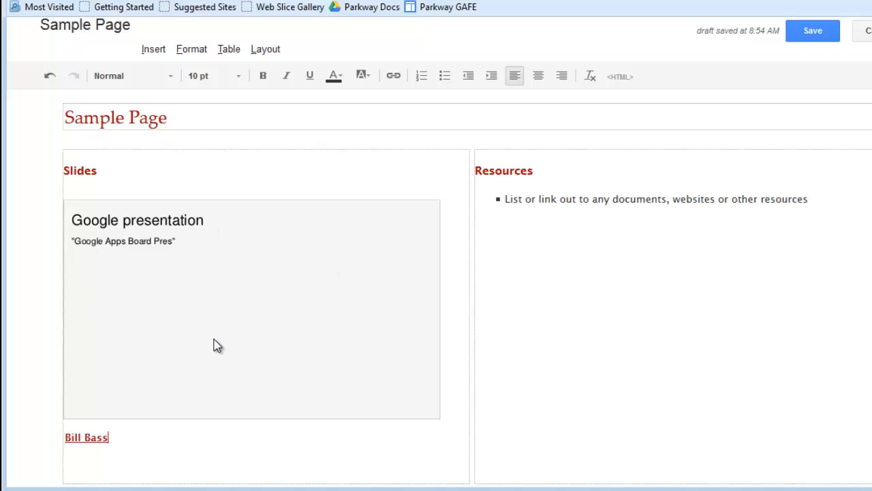
drag(66, 437, 113, 444)
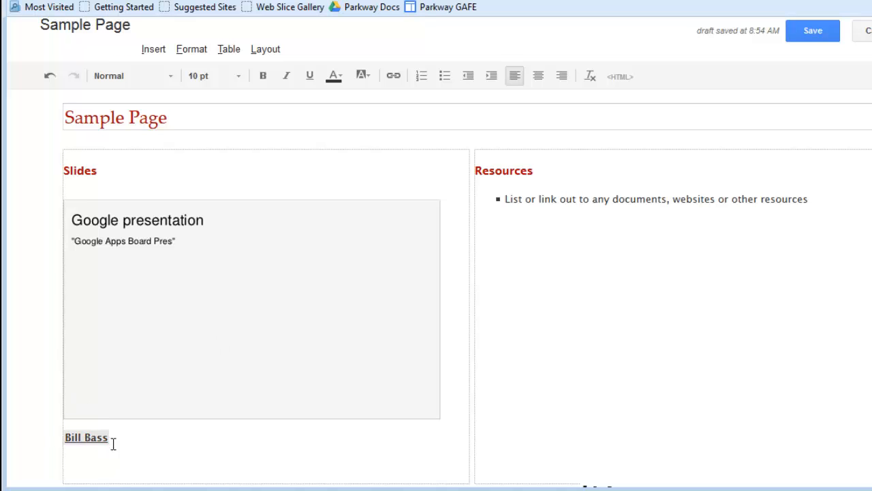
click(362, 451)
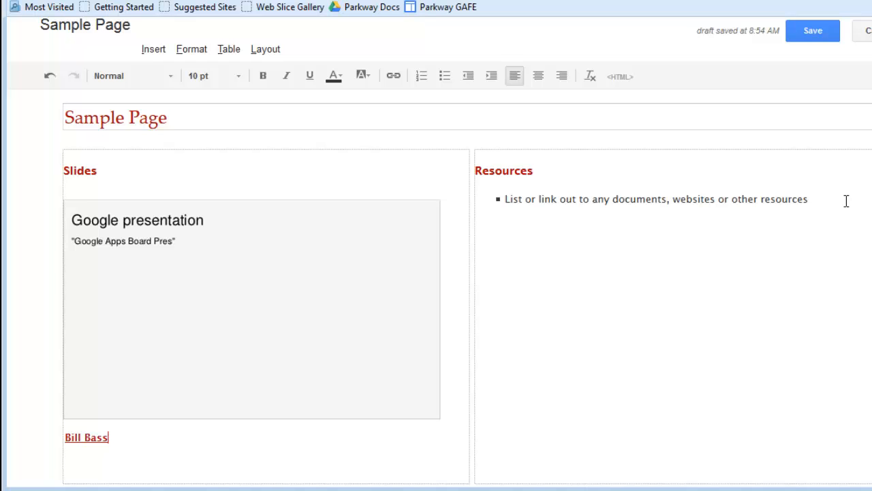
Replace the placeholder bullet under Resources with the text "Resource 1".
drag(847, 201, 501, 218)
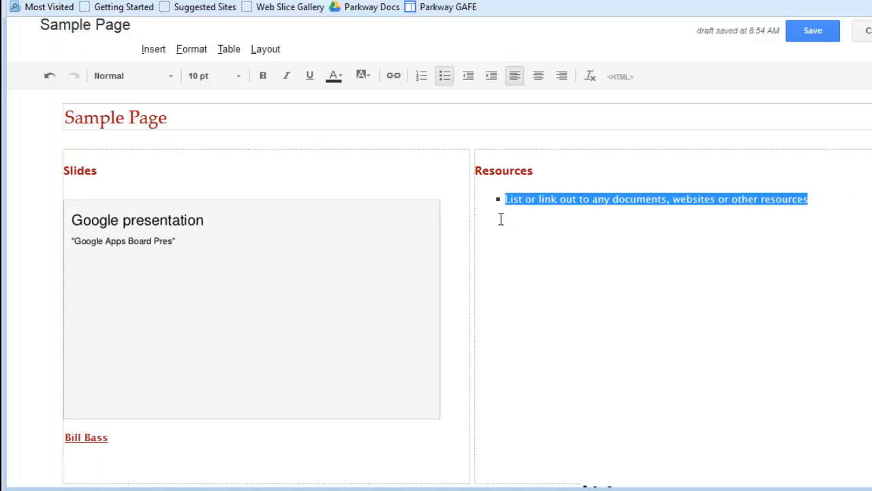
text(Re)
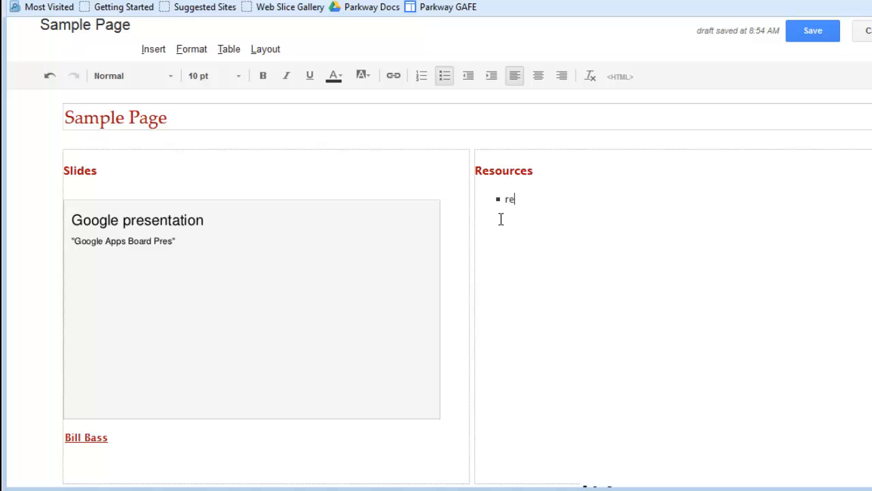
key(BackSpace)
key(BackSpace)
text(Resource 1)
drag(562, 199, 505, 199)
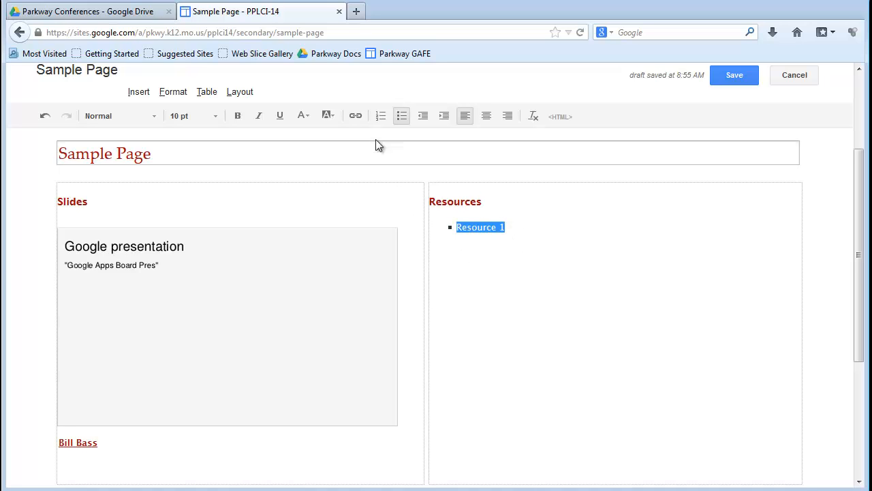
click(356, 117)
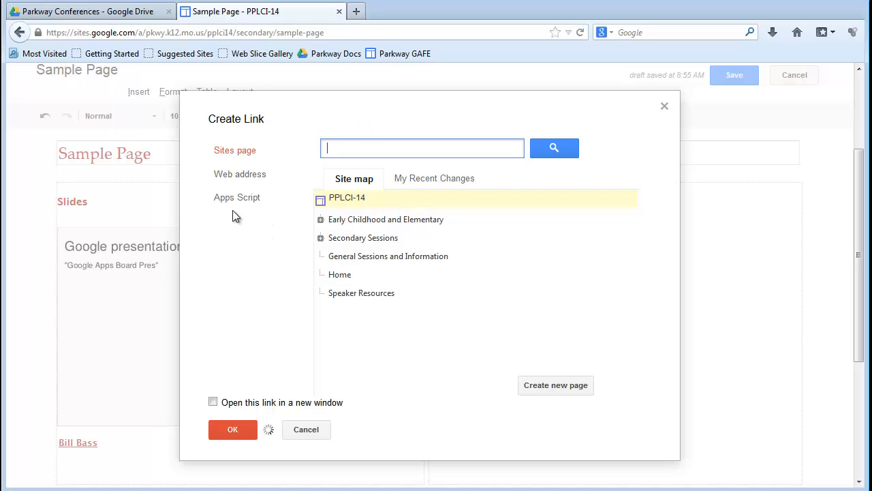
click(258, 179)
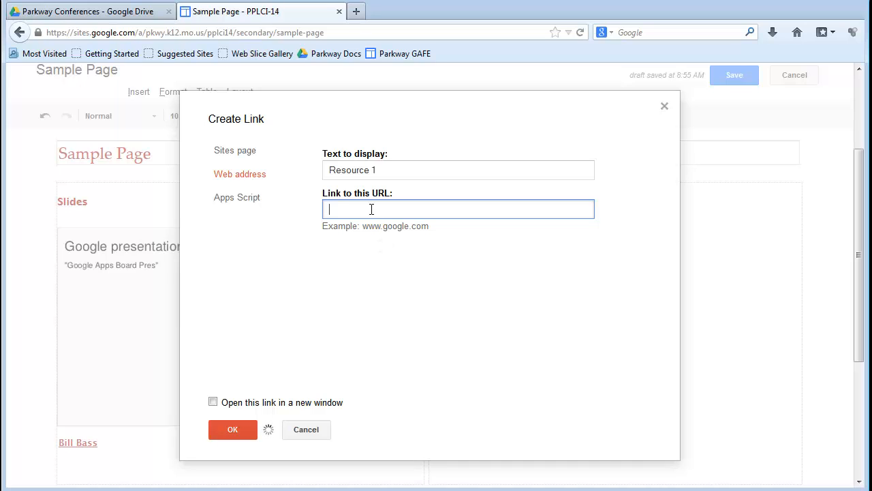
text(www.google.com)
click(213, 402)
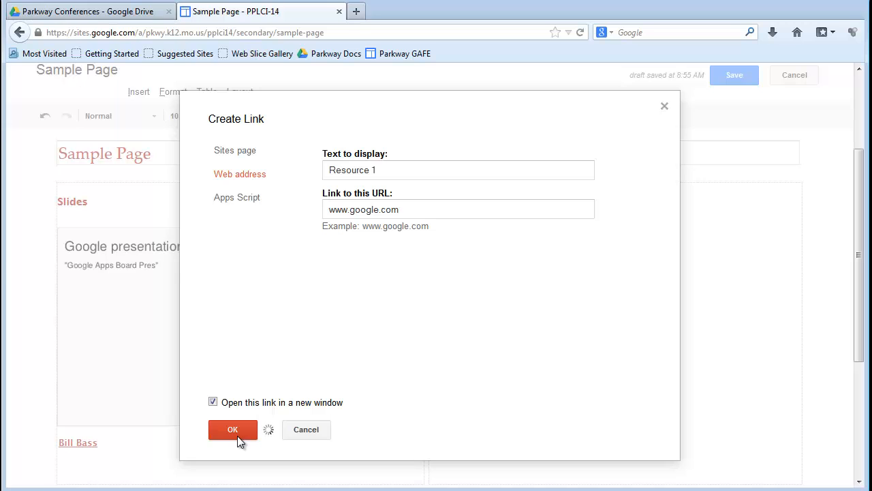
click(237, 436)
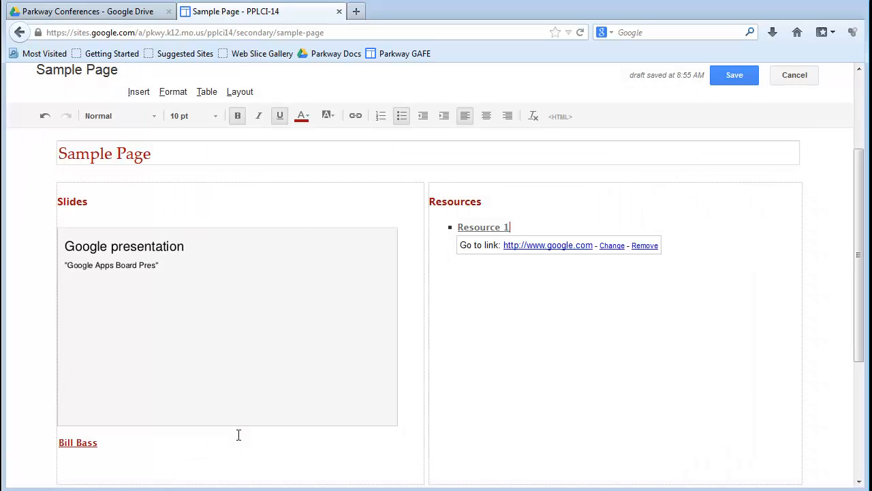
Add a second bullet reading "Agenda" below Resource 1 and select its text.
click(569, 227)
key(Return)
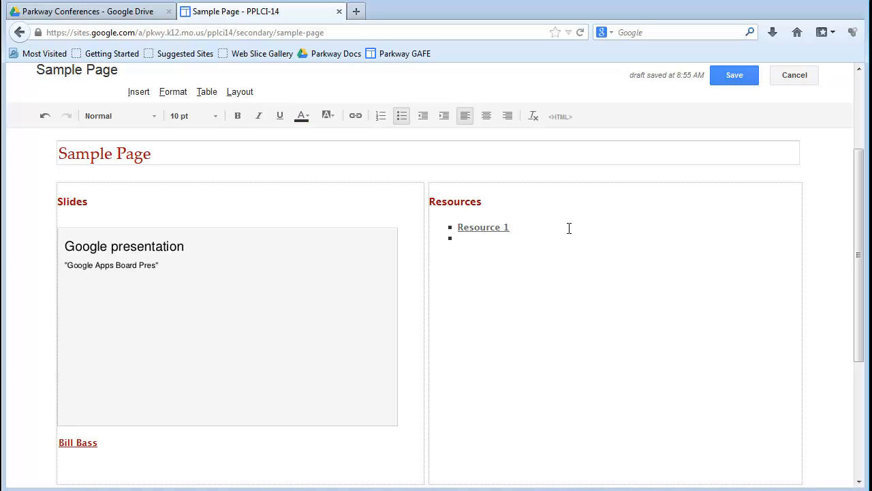
text(Agenda)
drag(489, 240, 458, 243)
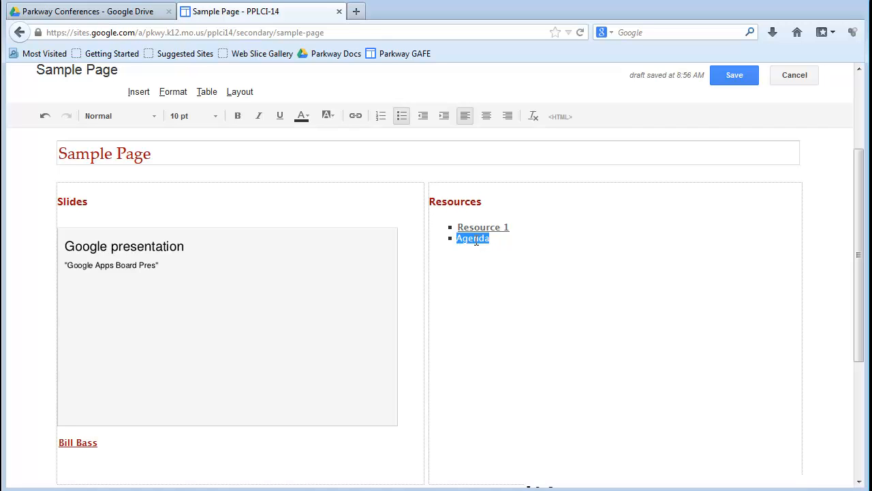
In Google Drive, set the sharing of the EC/Elementary Agenda PPLCI document to Public on the web with Can view access.
click(85, 12)
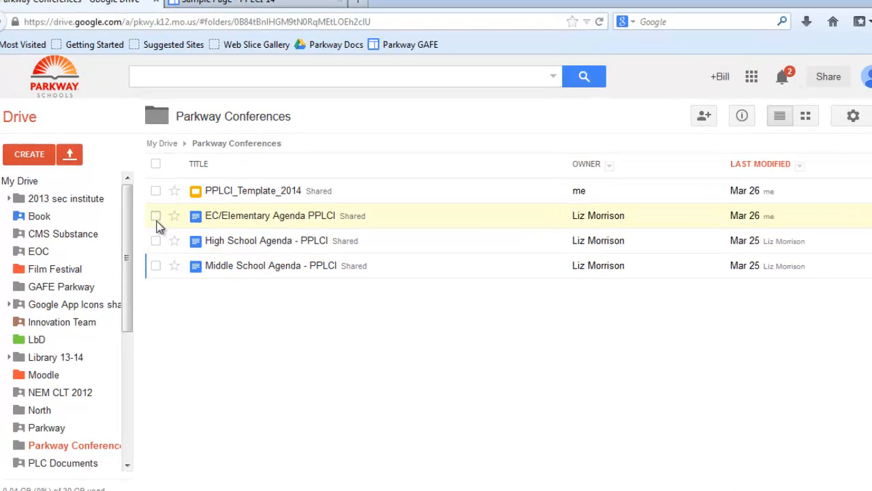
click(156, 217)
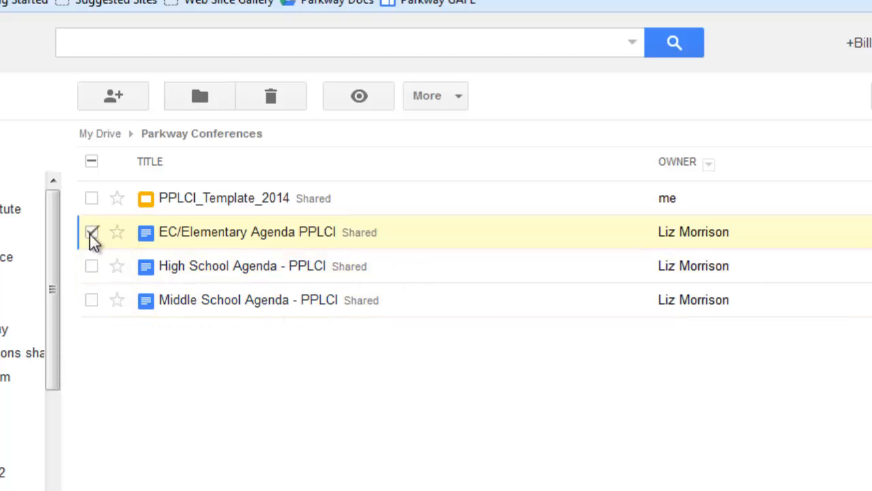
click(123, 101)
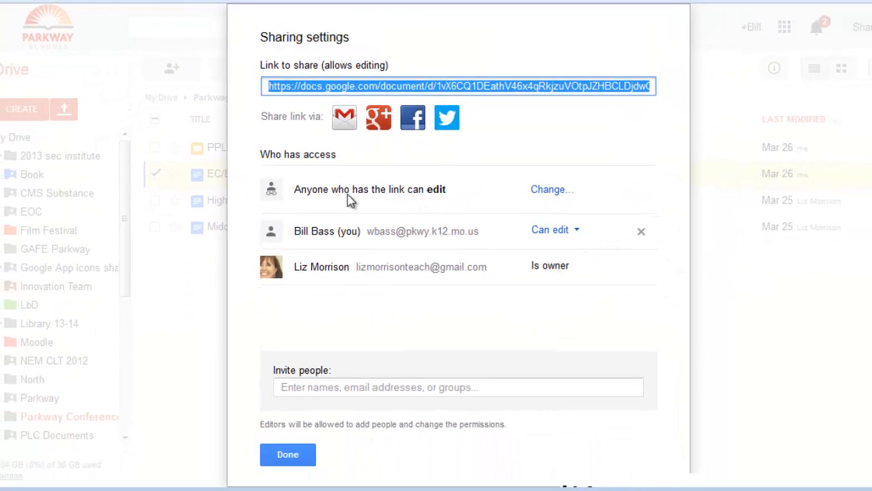
click(551, 191)
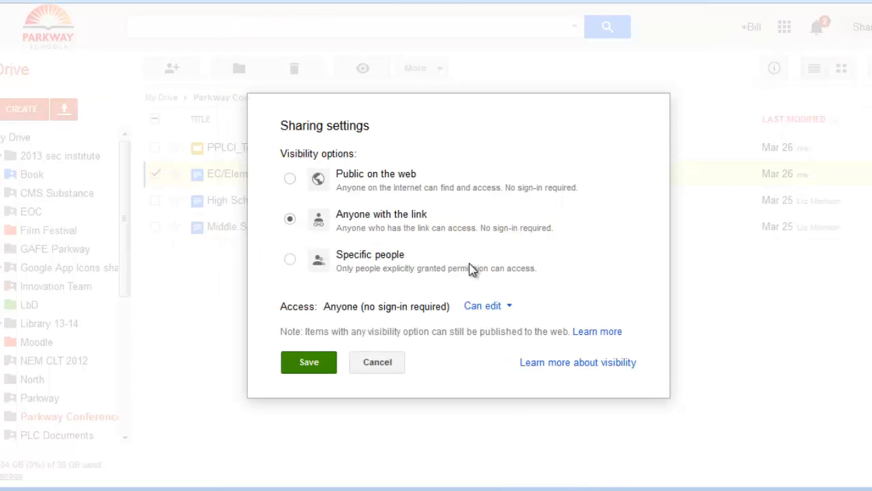
click(291, 180)
click(499, 314)
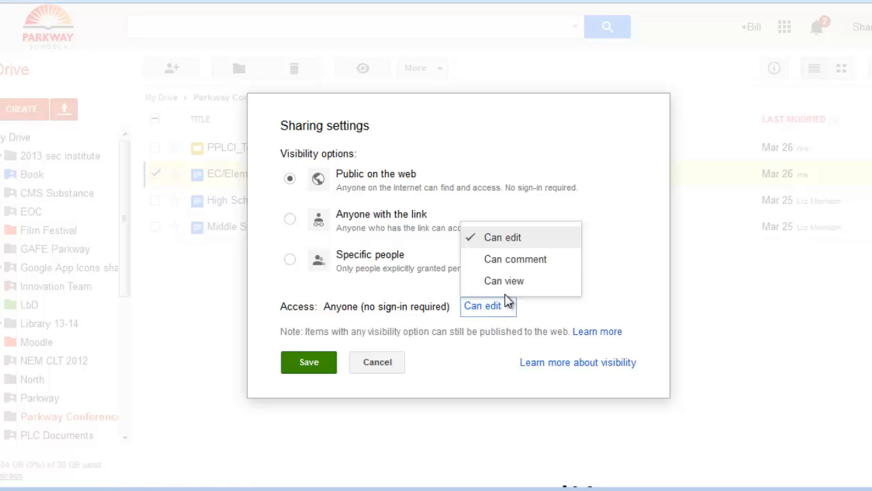
click(510, 285)
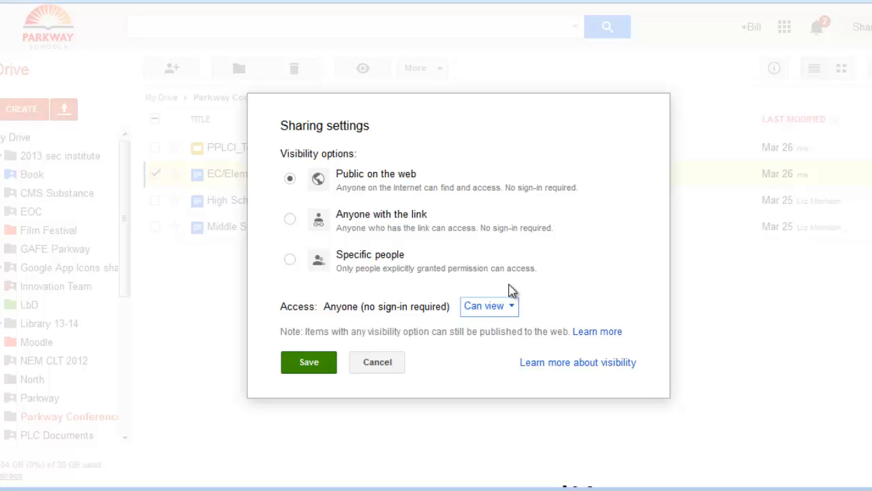
click(318, 367)
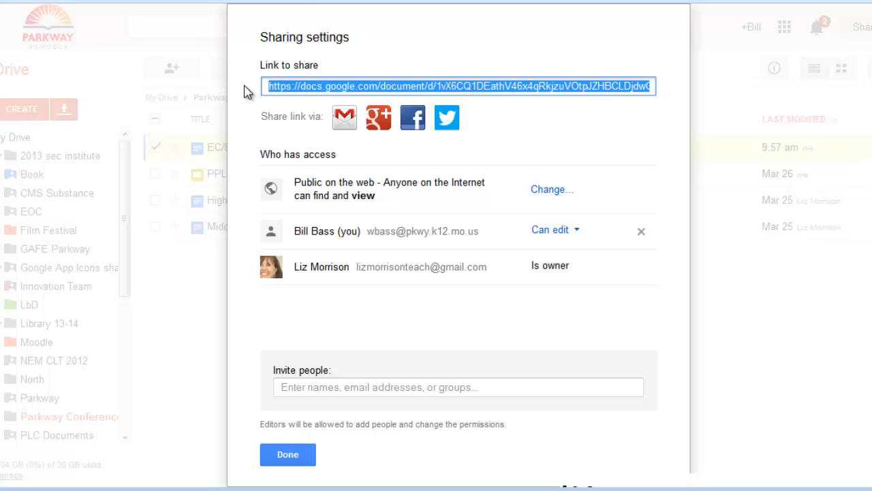
Copy the agenda document's sharing link and link the "Agenda" text on the sample page to it, set to open in a new window.
right_click(470, 88)
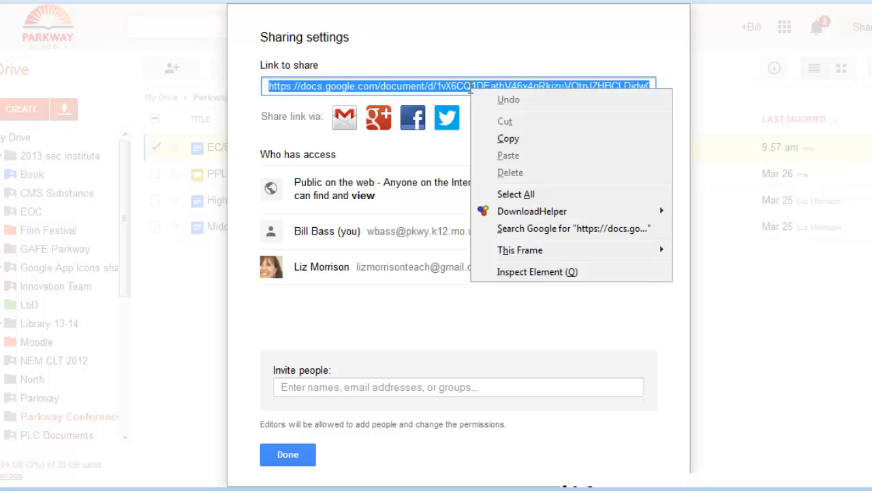
click(508, 140)
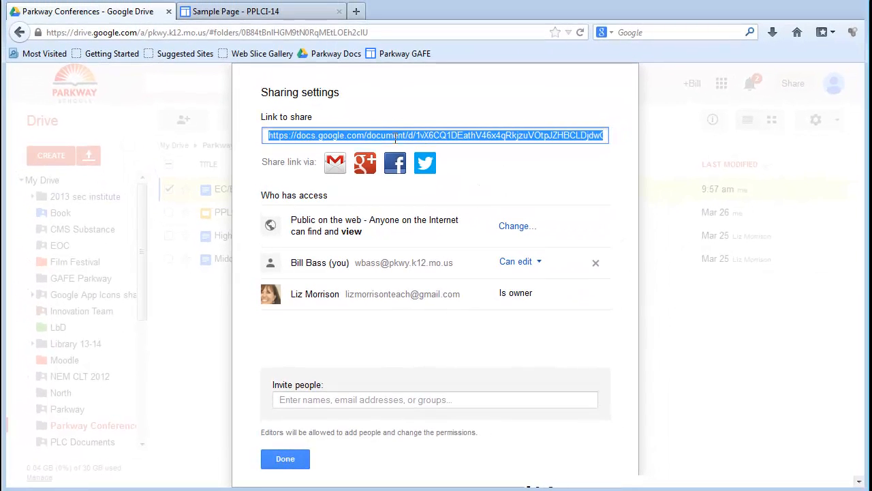
click(256, 13)
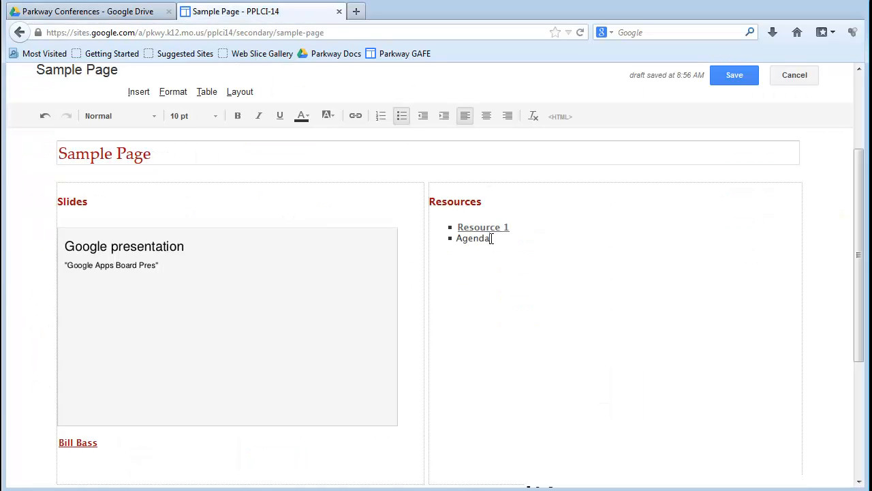
drag(491, 238, 458, 237)
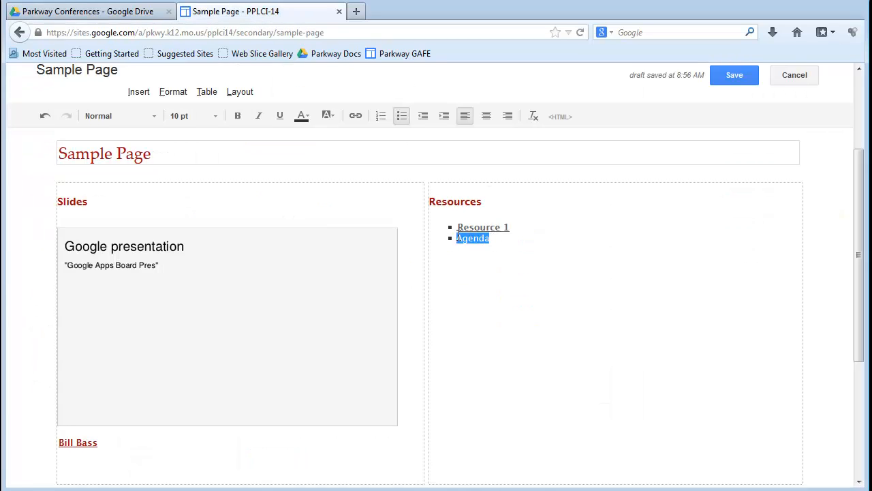
click(356, 116)
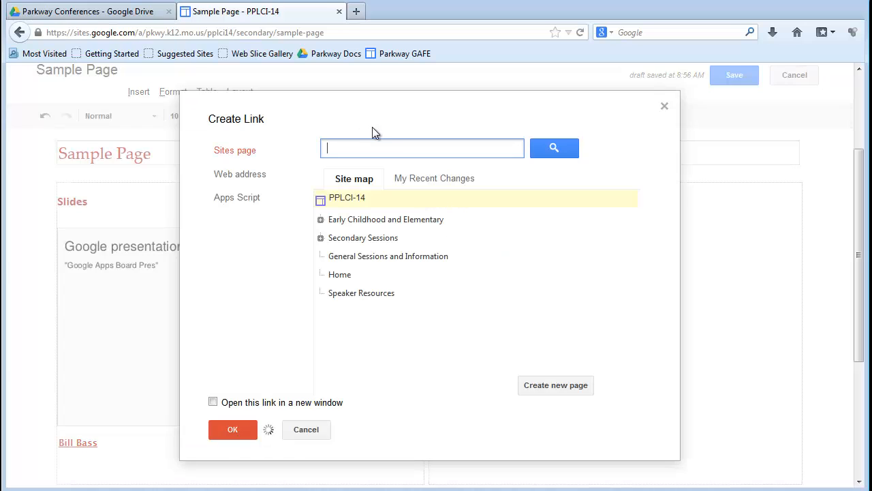
click(270, 179)
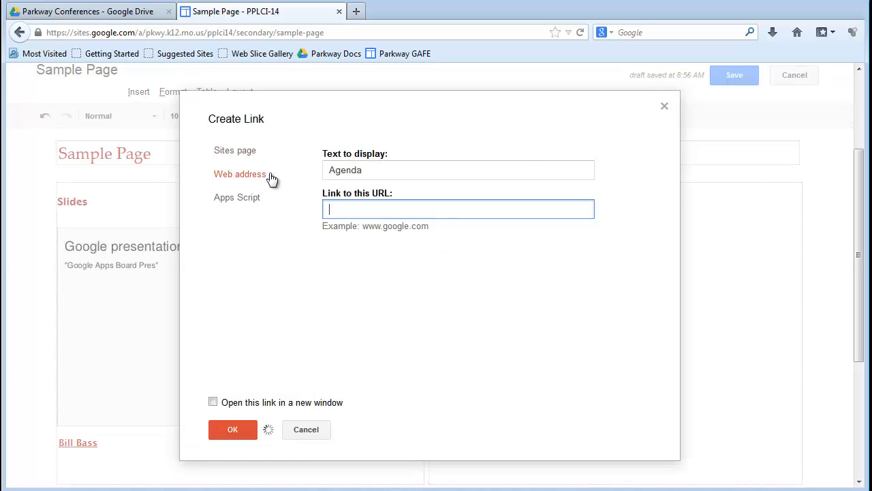
right_click(408, 214)
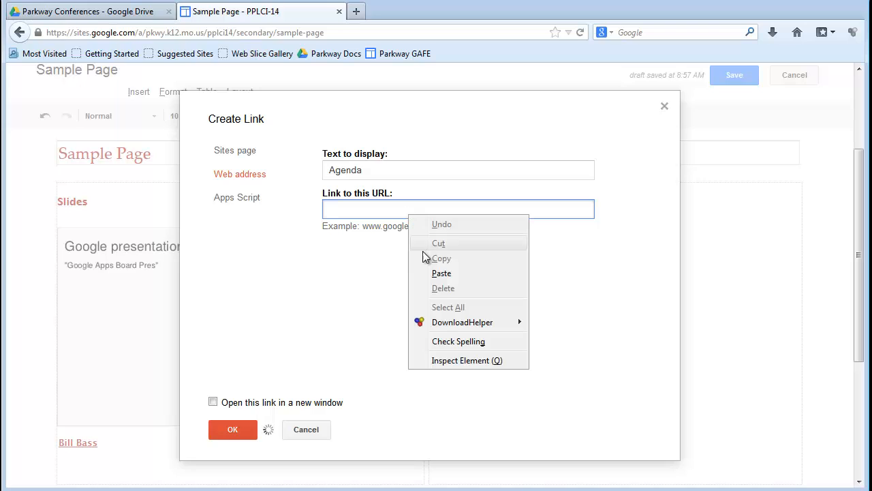
click(443, 272)
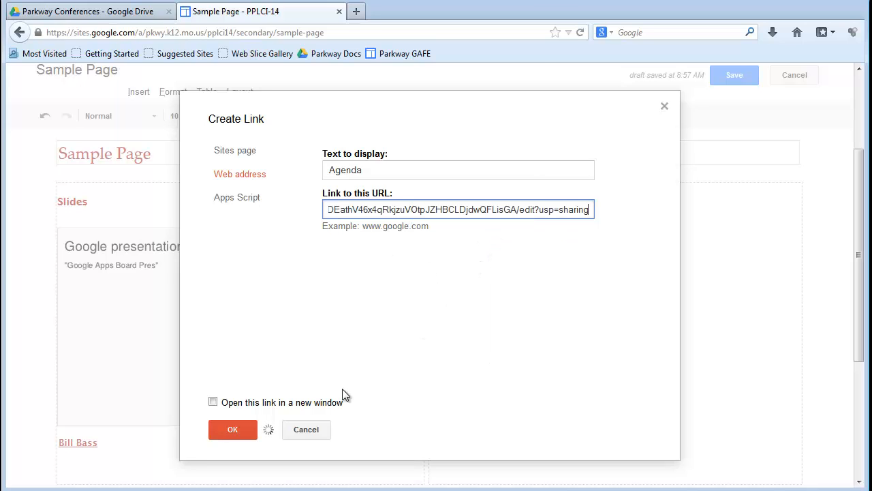
click(213, 403)
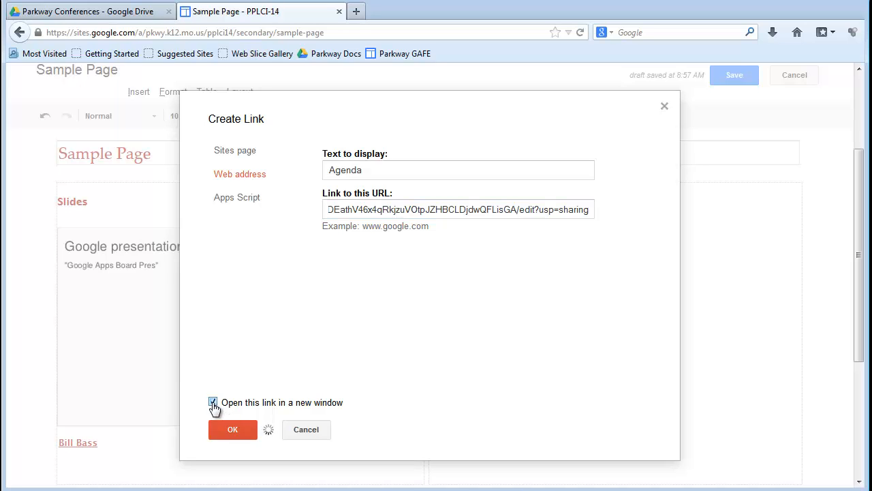
click(239, 435)
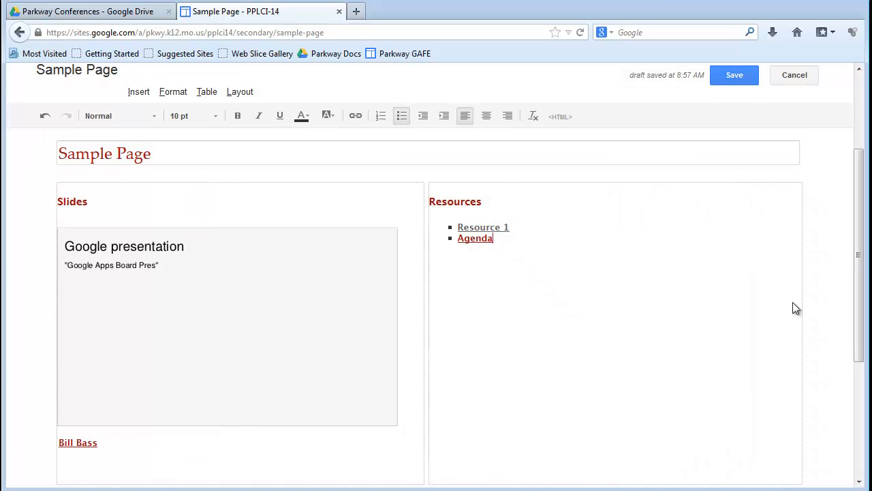
Save the sample page and review its slides and the presenter's link below them.
click(734, 76)
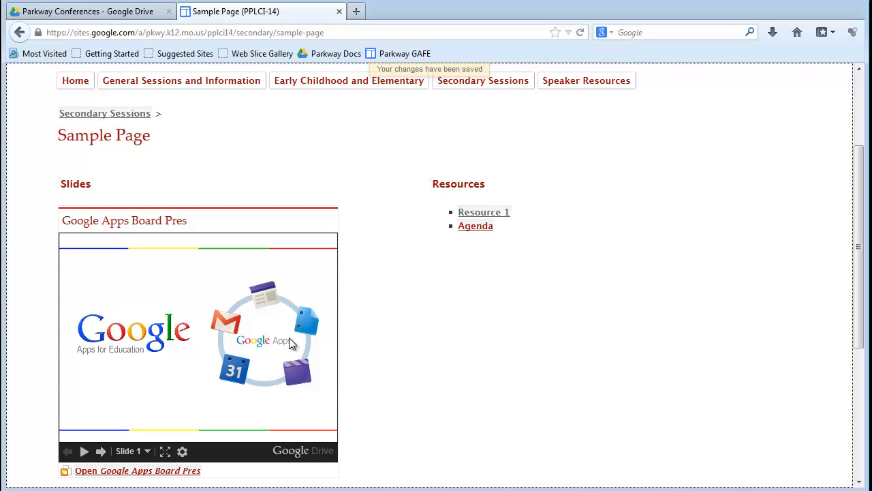
scroll(74, 361, down, 4)
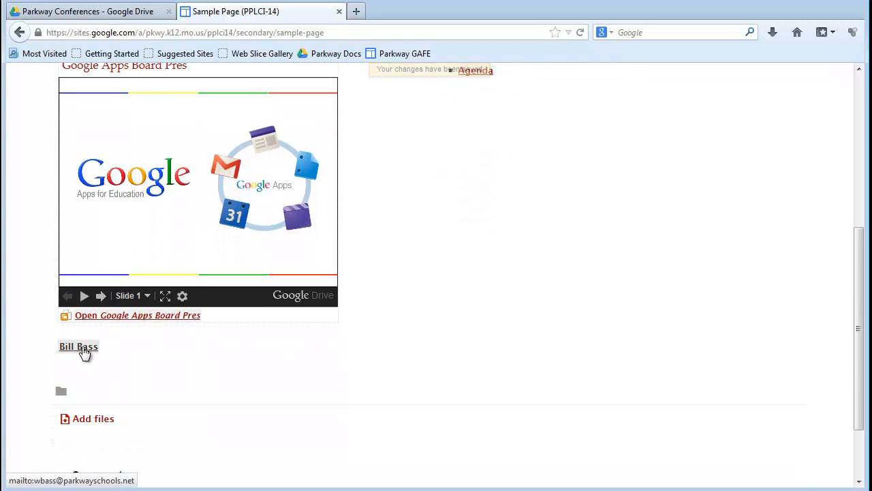
scroll(596, 380, up, 7)
scroll(547, 372, down, 4)
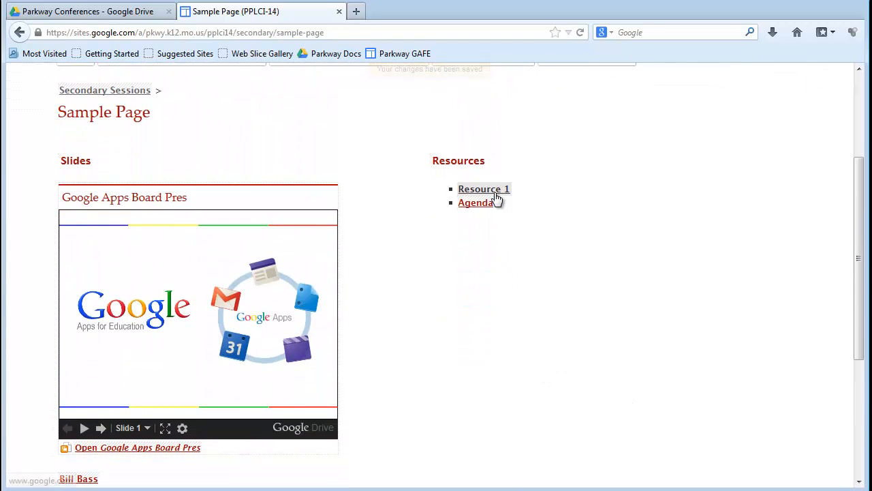
Test the Resource 1 and Agenda links on the saved page, closing each opened page after viewing it.
click(492, 190)
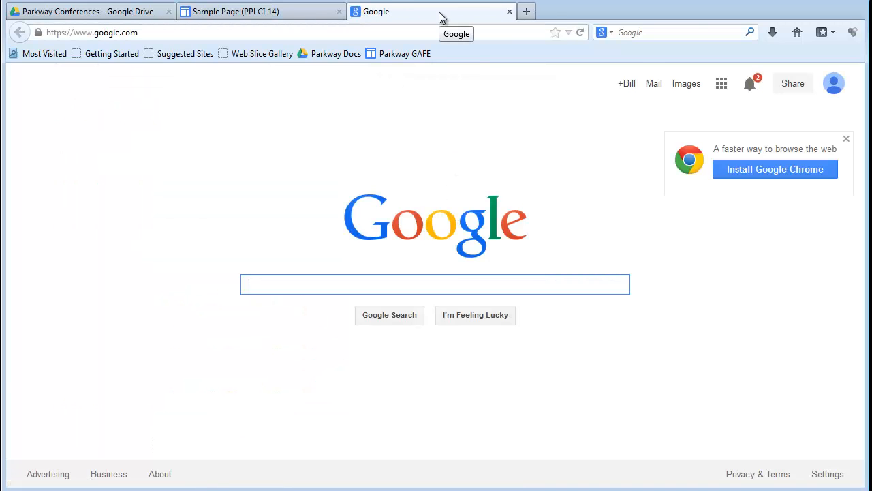
click(509, 12)
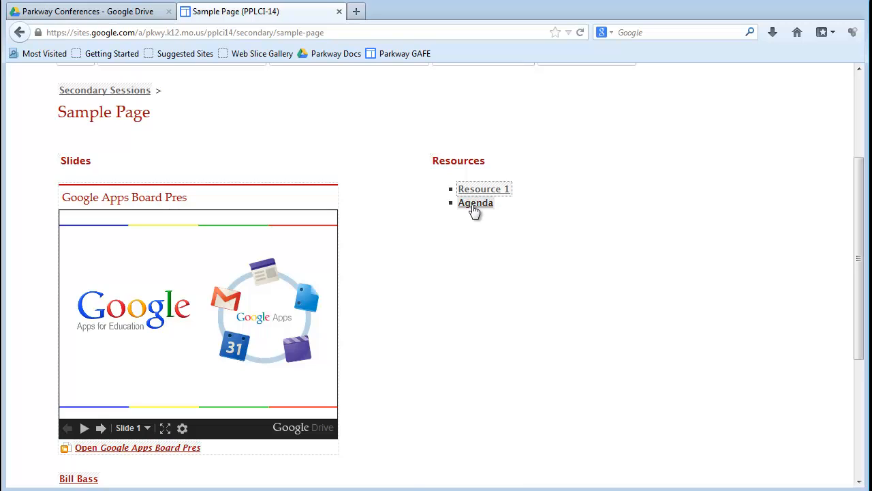
click(474, 204)
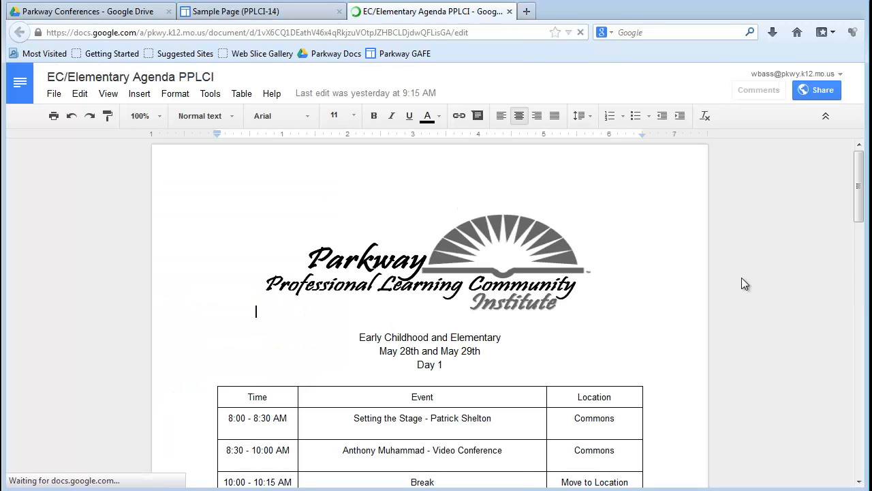
scroll(744, 283, down, 3)
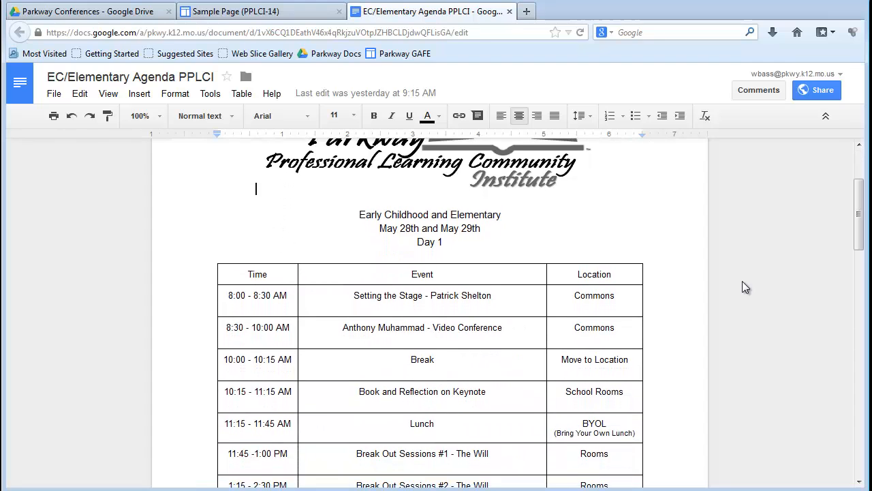
scroll(742, 281, up, 3)
click(510, 11)
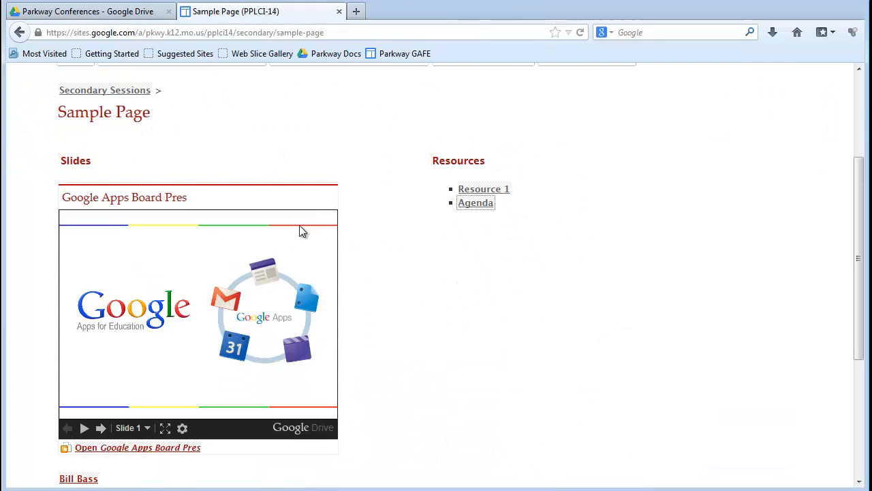